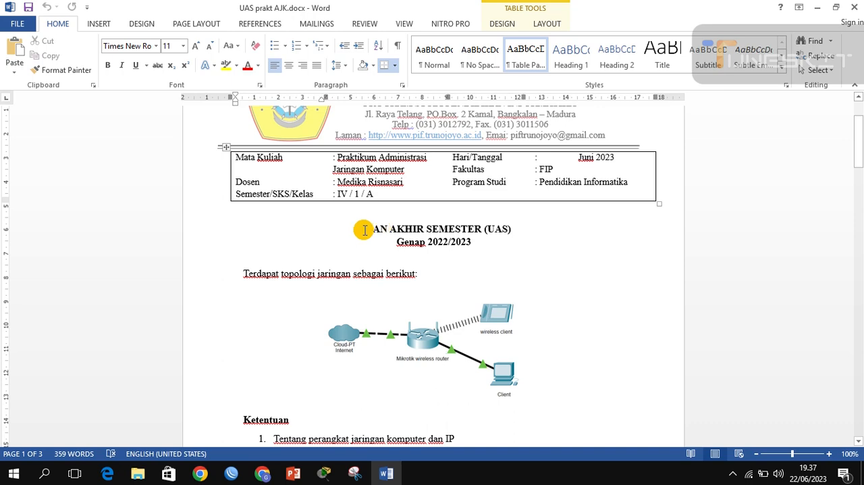
Step: Review the exam document's network topology and device requirements table, comparing the topology with the project open in Cisco Packet Tracer
drag(859, 134, 859, 134)
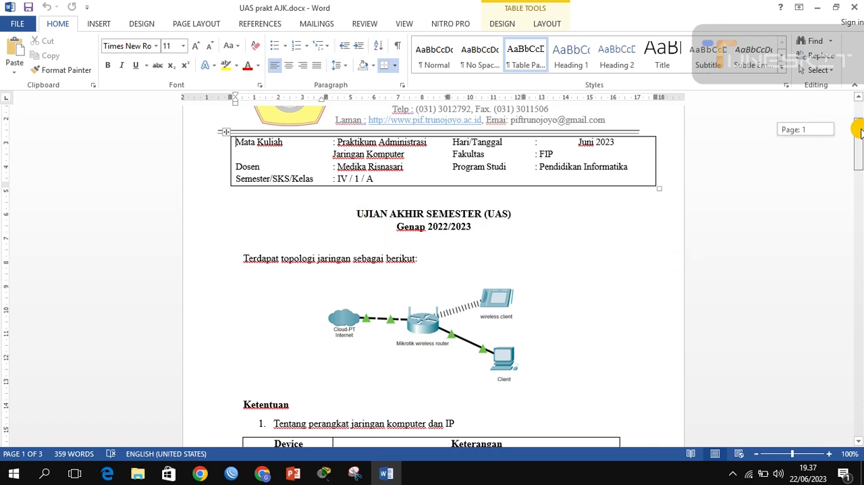
mouse_move(858, 131)
mouse_down()
mouse_move(858, 123)
mouse_move(858, 142)
mouse_up()
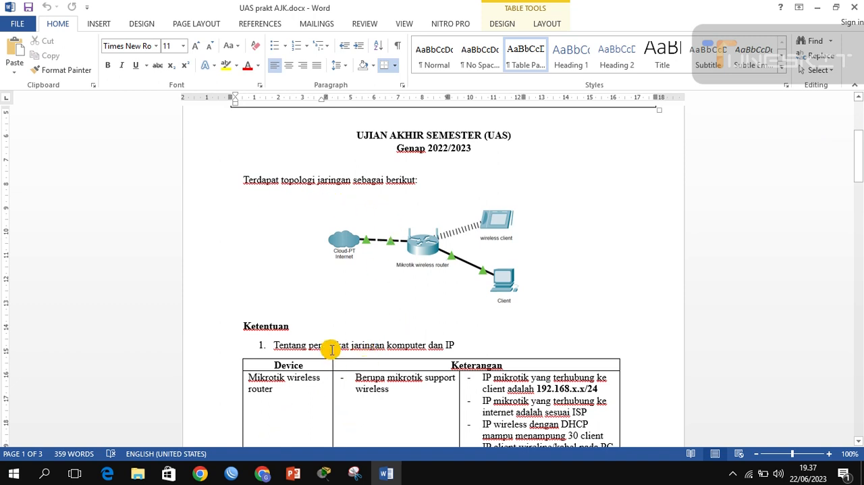
click(336, 472)
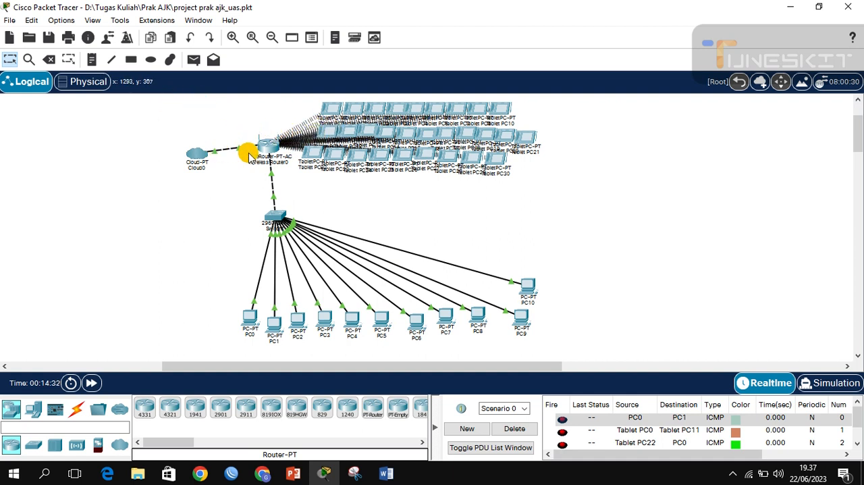
mouse_move(255, 154)
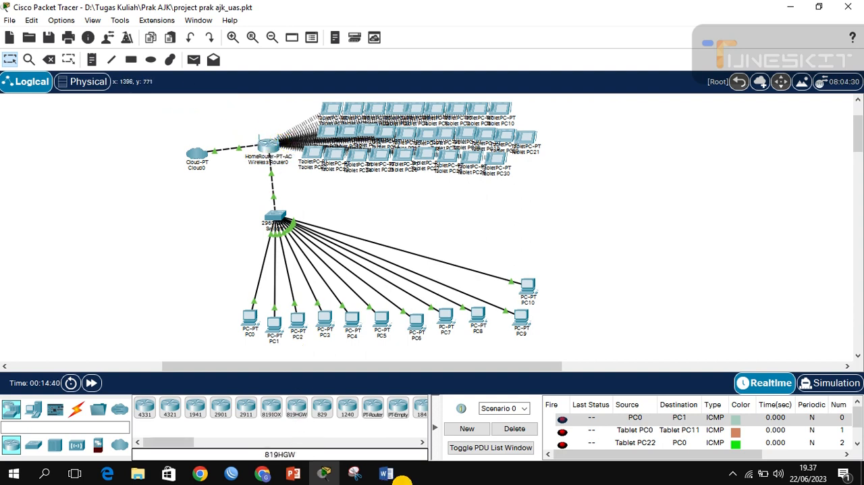
click(387, 474)
scroll(385, 305, down, 4)
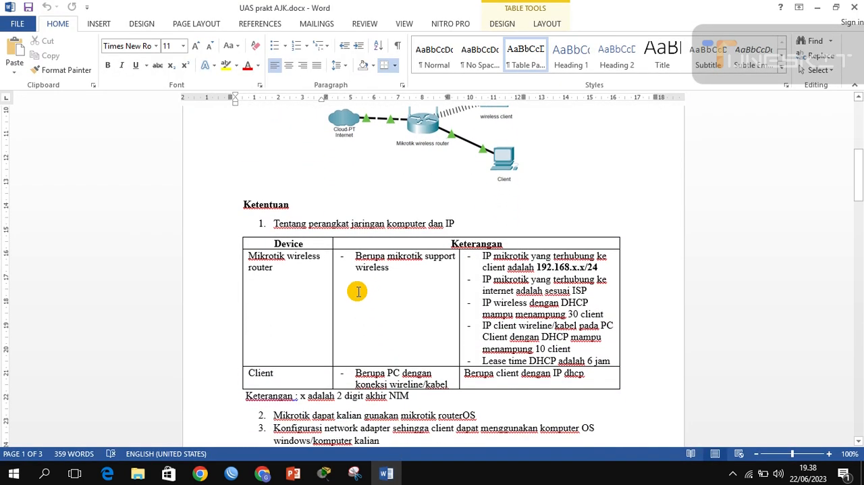
scroll(358, 292, down, 1)
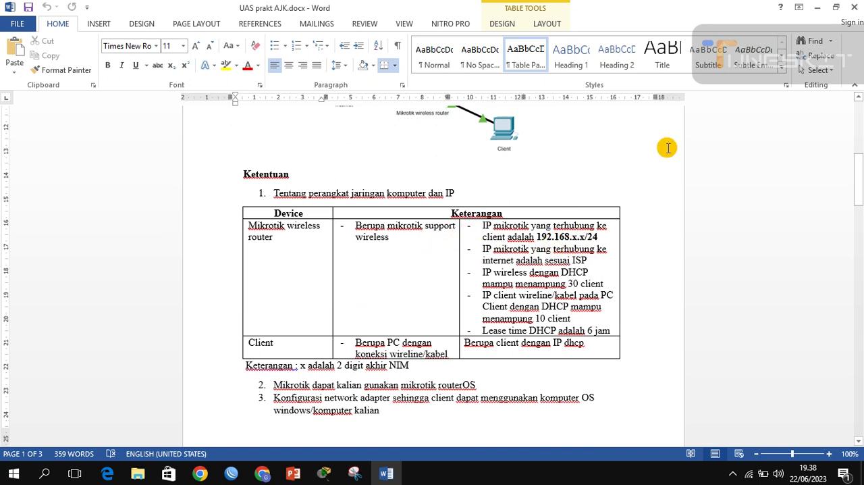
Step: Switch to Cisco Packet Tracer and check the LAN IPv4 address and subnet mask of Wireless Router0
click(825, 6)
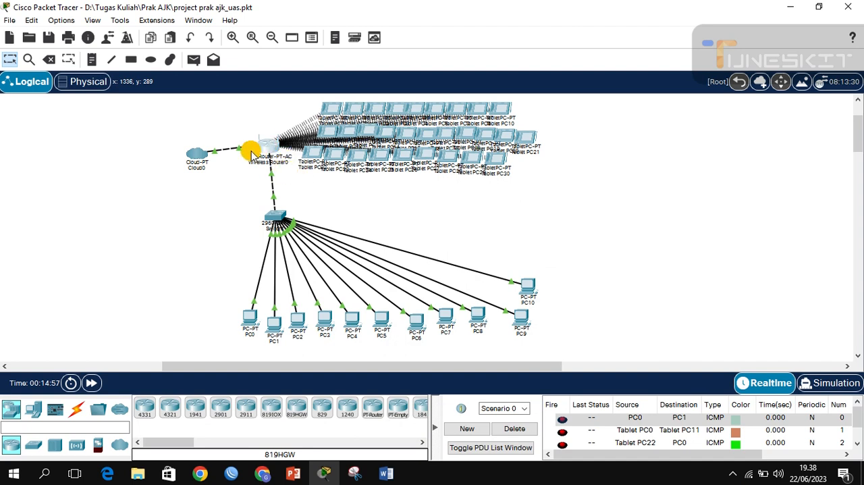
click(255, 147)
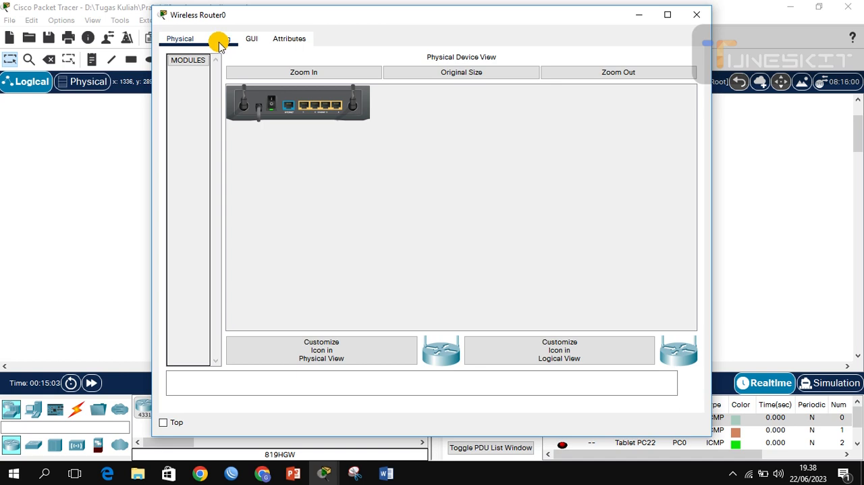
click(219, 42)
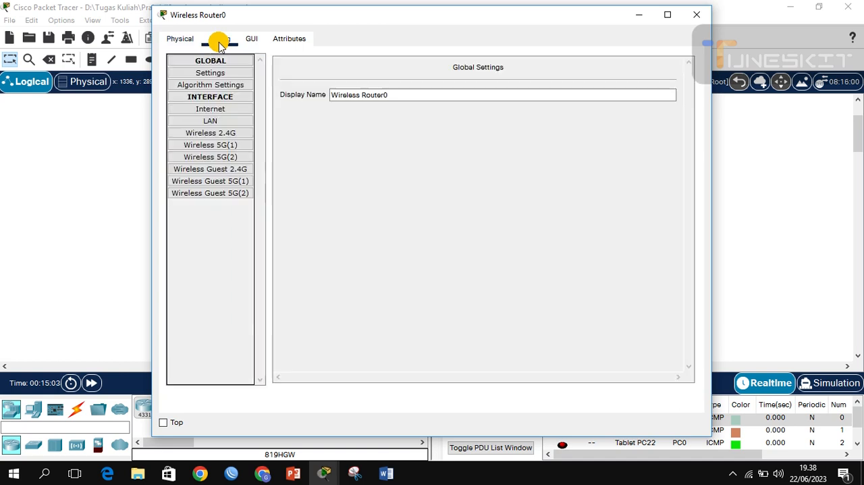
click(211, 120)
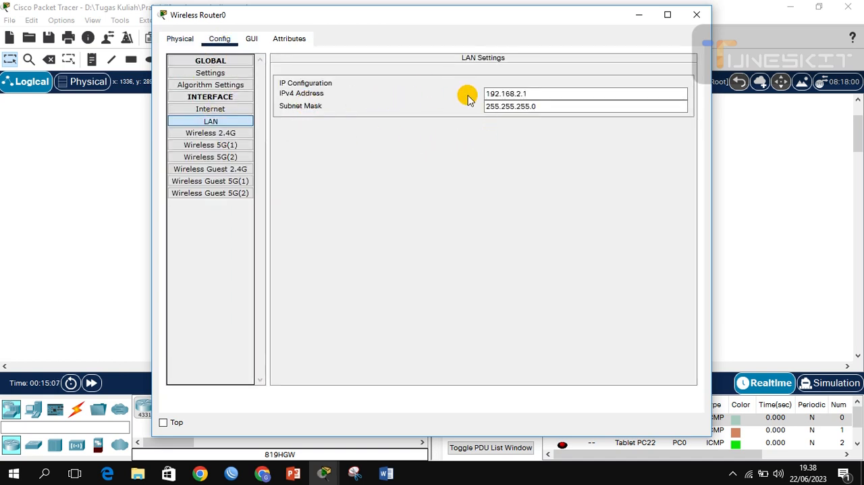
click(526, 97)
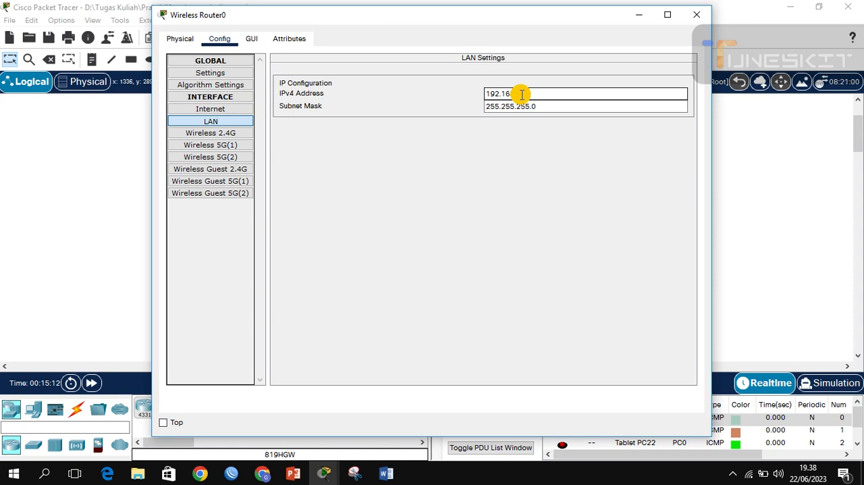
double_click(518, 94)
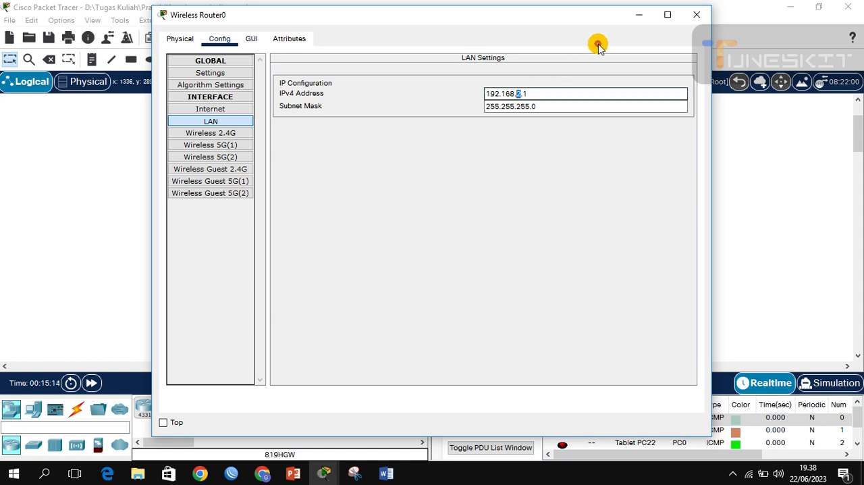
click(225, 122)
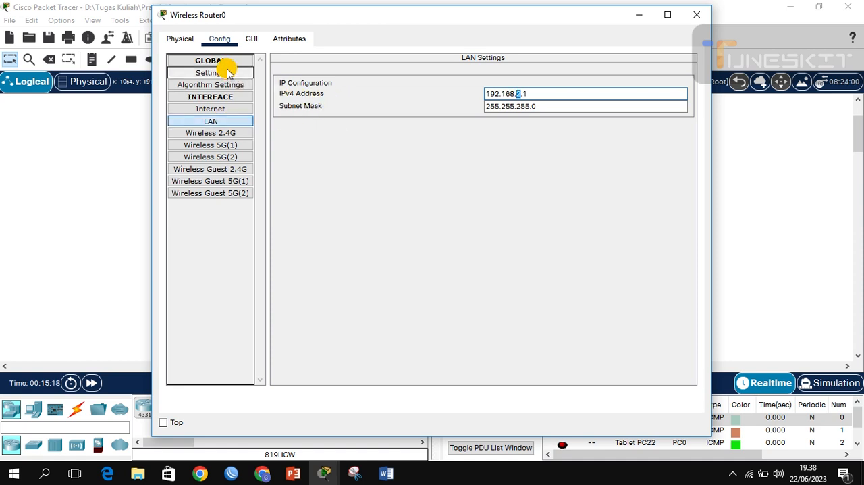
click(247, 41)
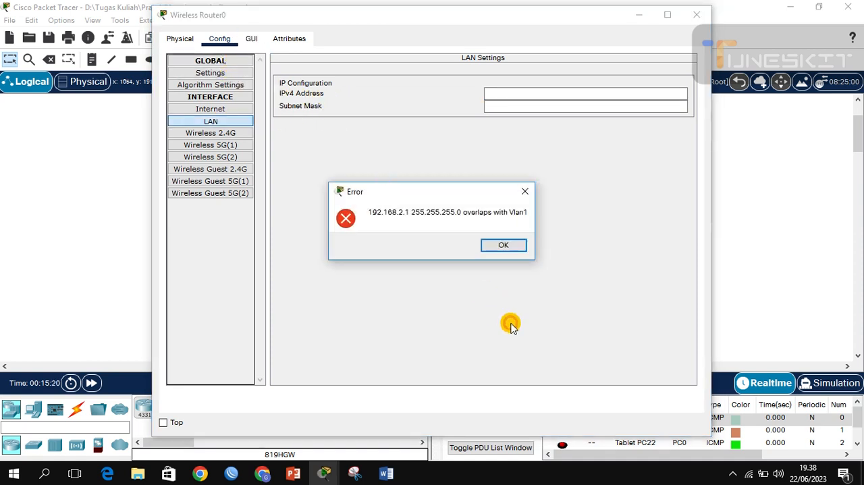
click(501, 245)
Step: In the router's graphical basic setup, set the DHCP server's start IP address to 192.168.2.10
click(251, 39)
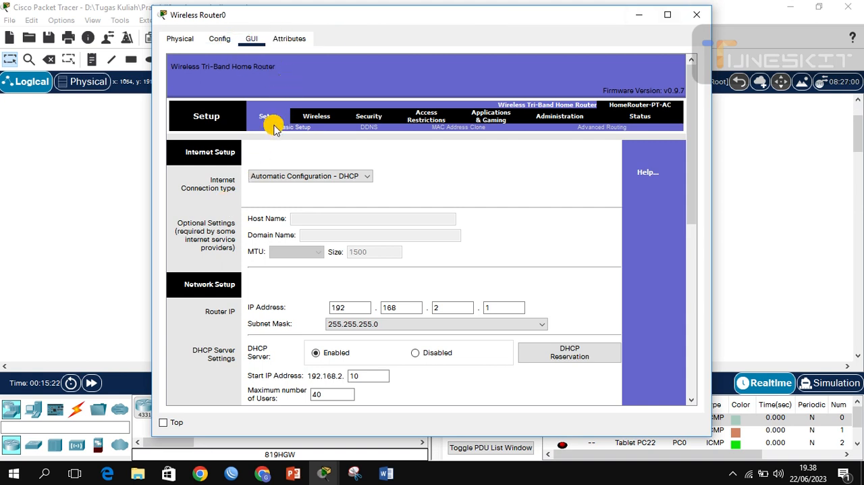
scroll(352, 154, down, 1)
scroll(350, 153, up, 1)
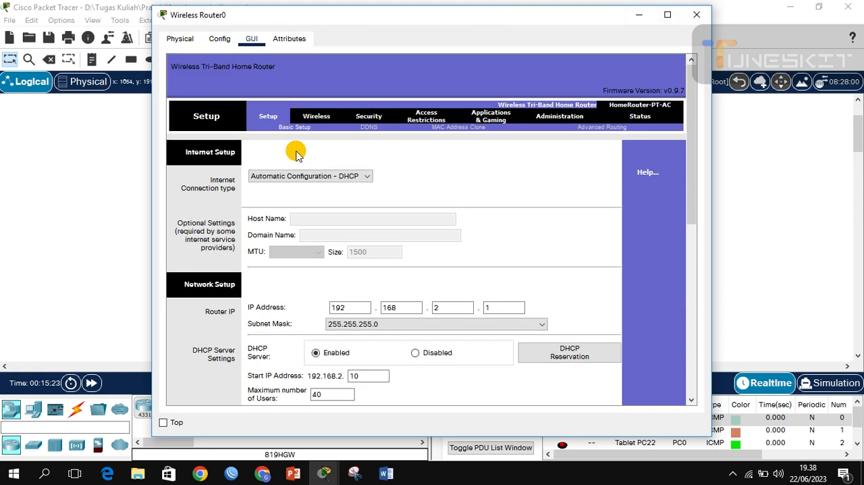
scroll(295, 154, down, 1)
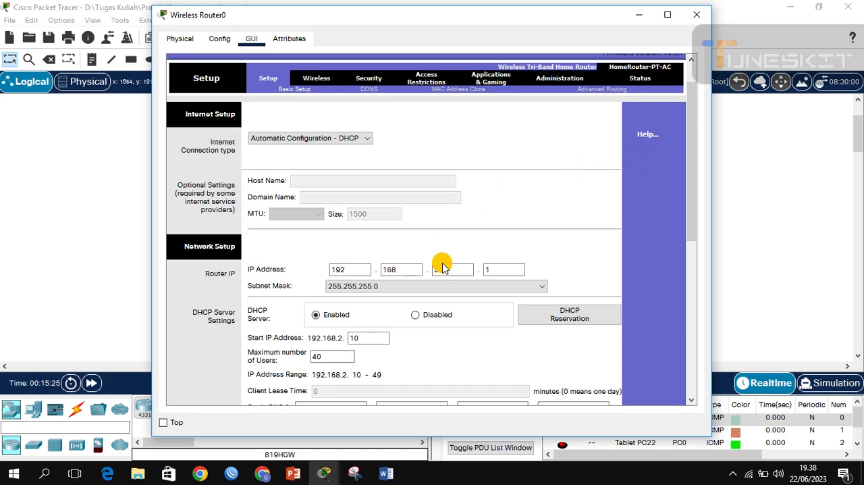
scroll(414, 268, down, 2)
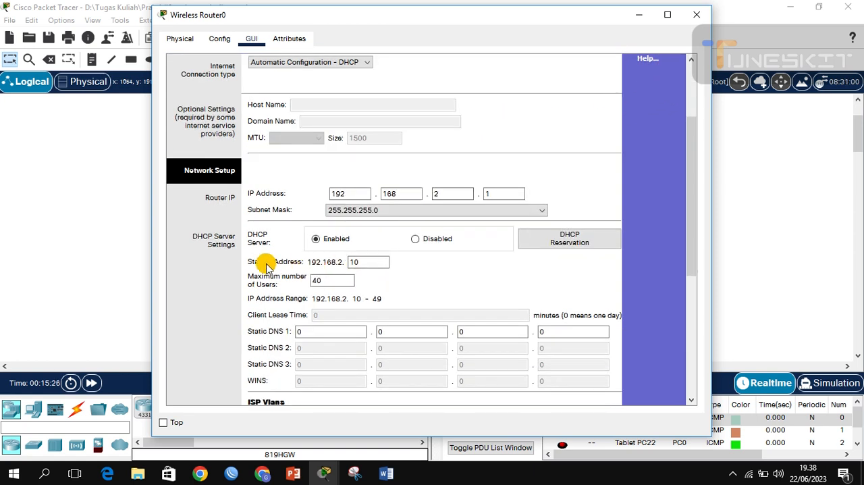
double_click(352, 265)
key(BackSpace)
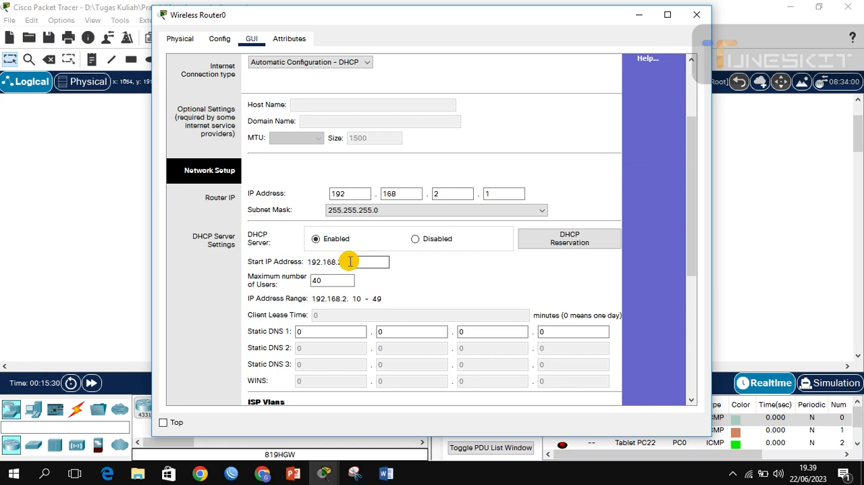
text(10)
Step: Check the router's maximum number of DHCP users and its basic wireless settings, and close the router window
scroll(291, 270, down, 2)
scroll(290, 271, down, 1)
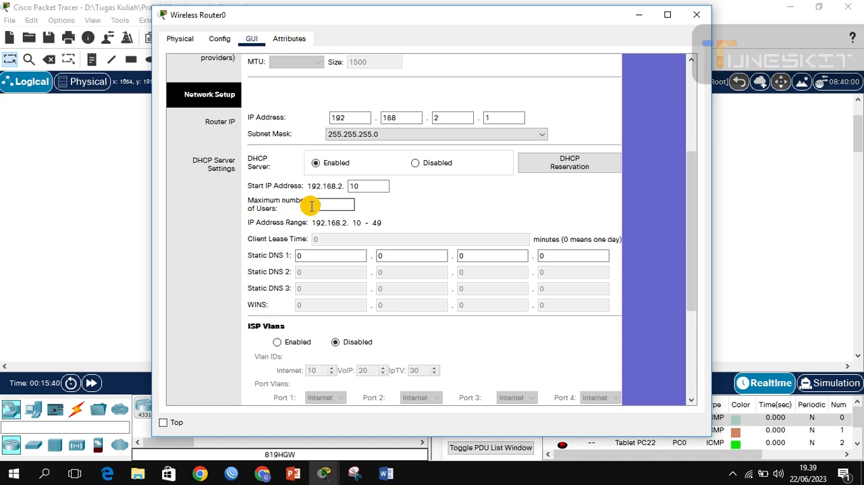
scroll(412, 217, up, 5)
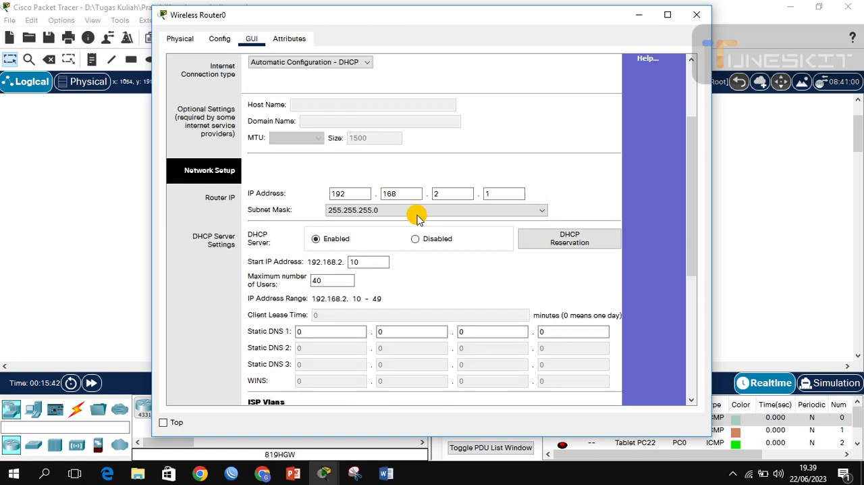
click(323, 116)
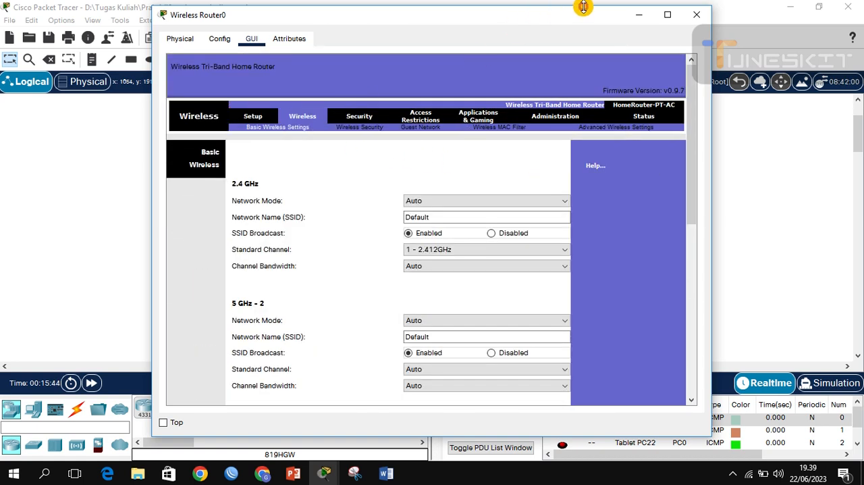
click(697, 15)
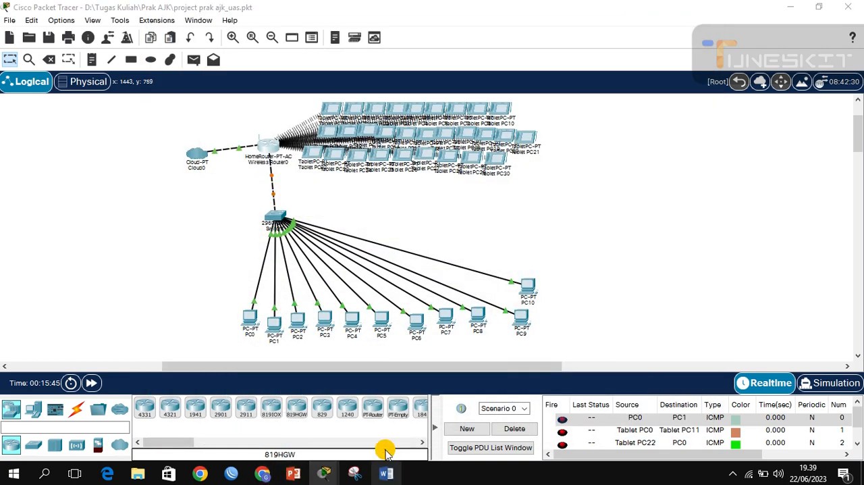
Step: Switch to the Word exam document and read the remaining device requirements, the SOAL service questions and the TUGAS task list
click(386, 473)
scroll(427, 312, down, 7)
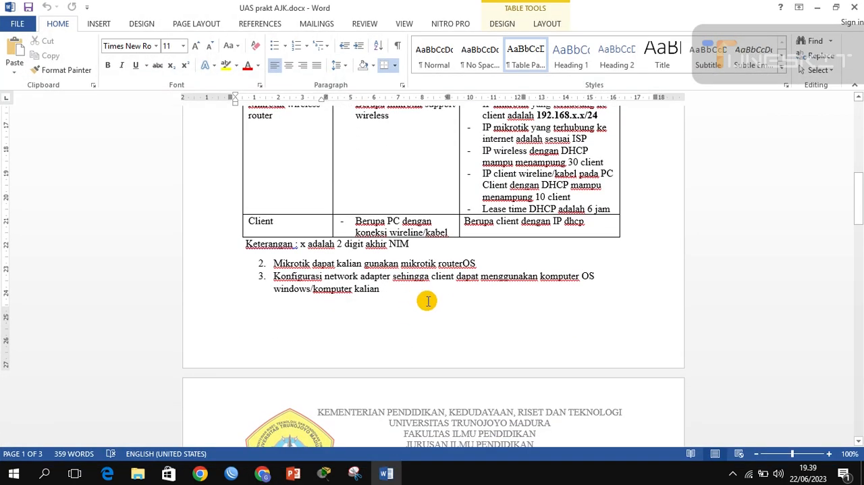
scroll(418, 295, up, 6)
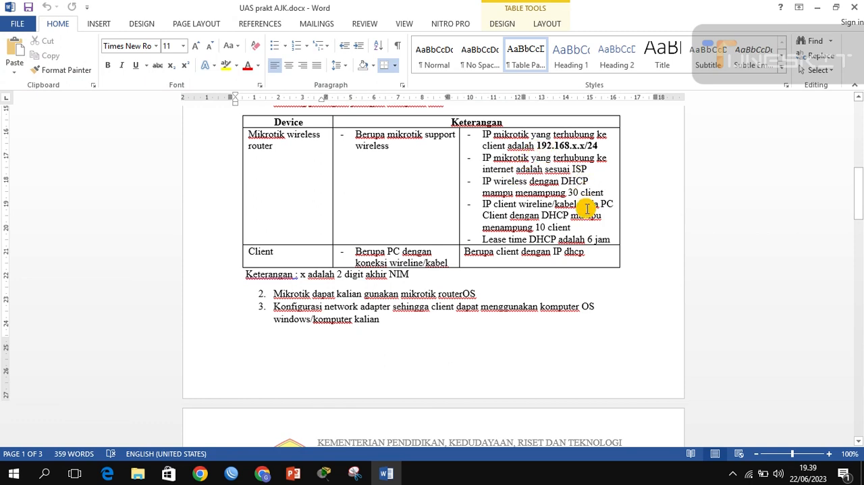
scroll(513, 218, down, 8)
scroll(369, 297, down, 2)
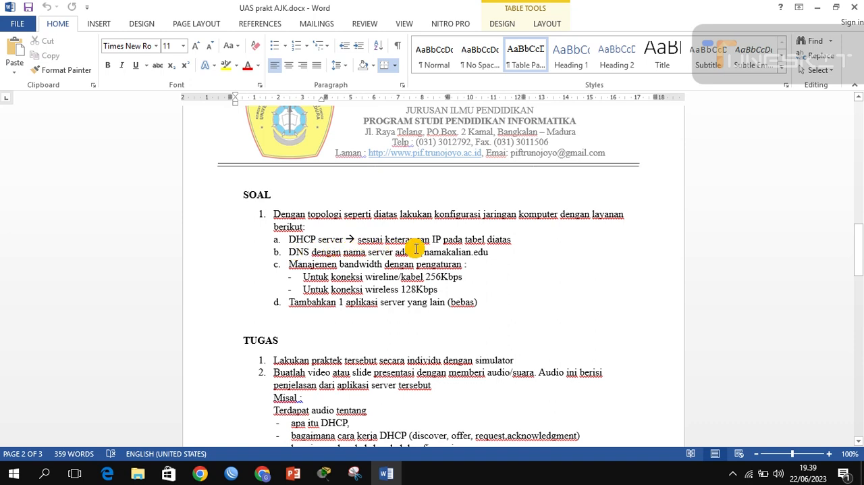
scroll(315, 227, down, 2)
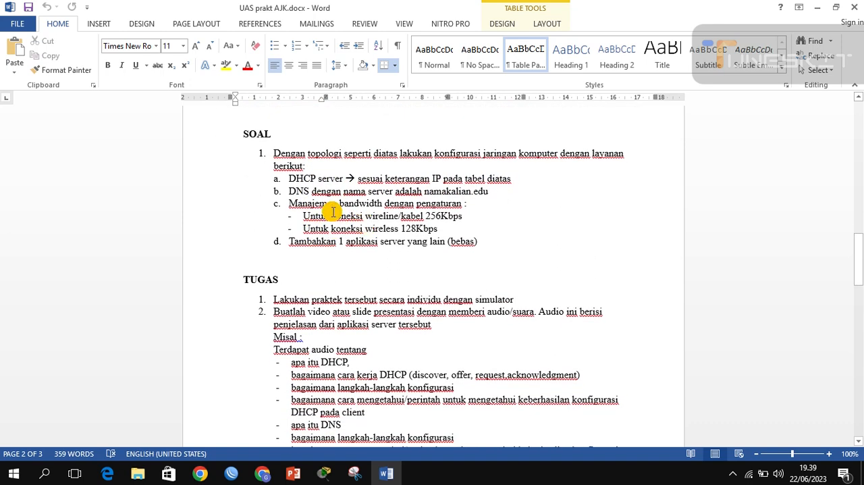
scroll(332, 215, down, 5)
scroll(333, 215, up, 3)
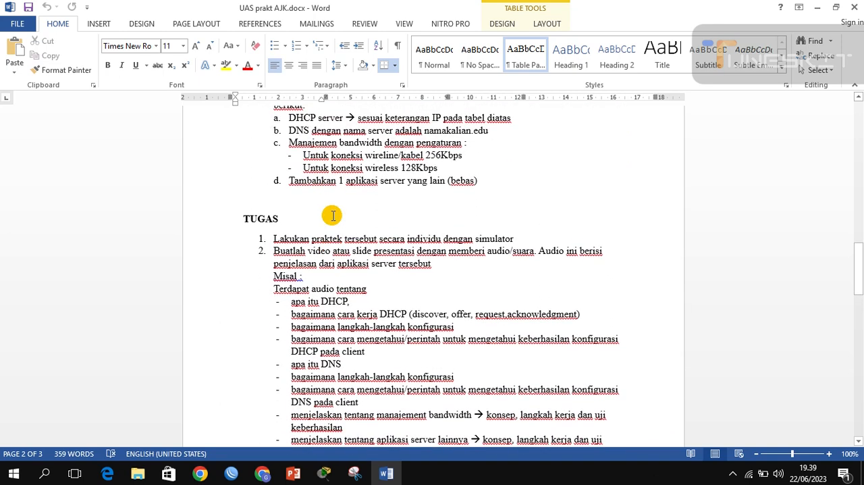
scroll(333, 216, down, 1)
scroll(332, 215, down, 1)
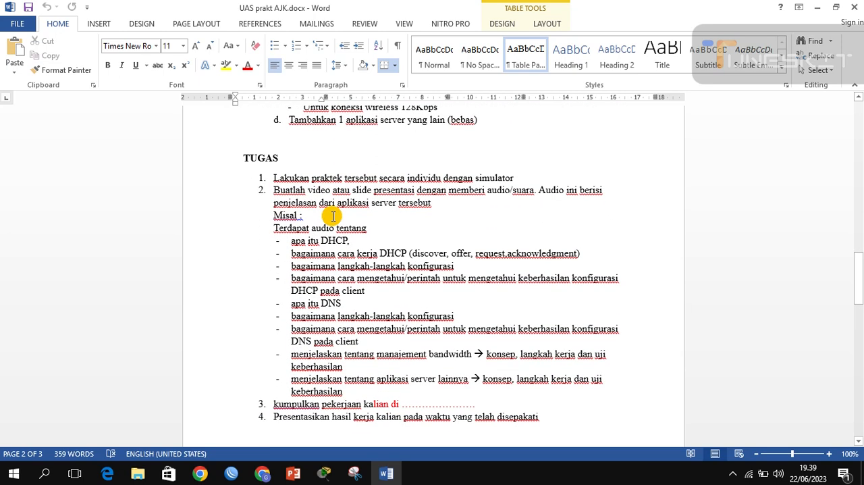
scroll(332, 215, up, 5)
scroll(385, 216, up, 3)
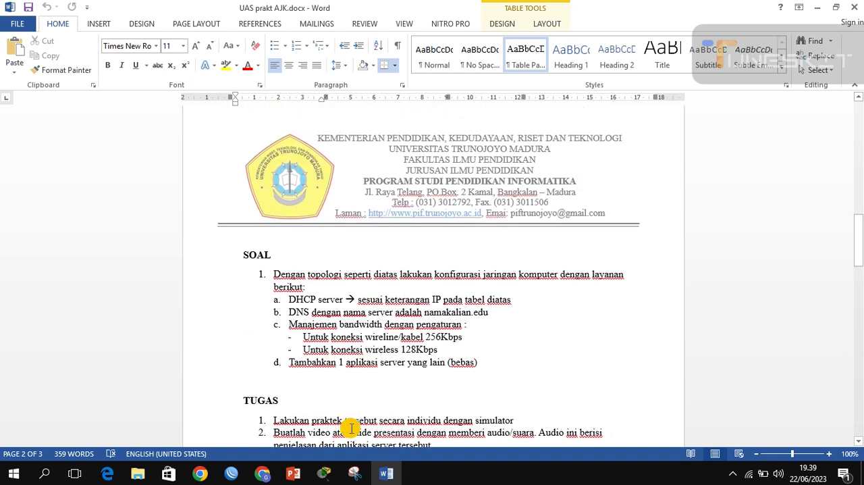
Step: Switch back to Cisco Packet Tracer and examine the Wireless0 IP configuration of Tablet PC0
mouse_move(328, 478)
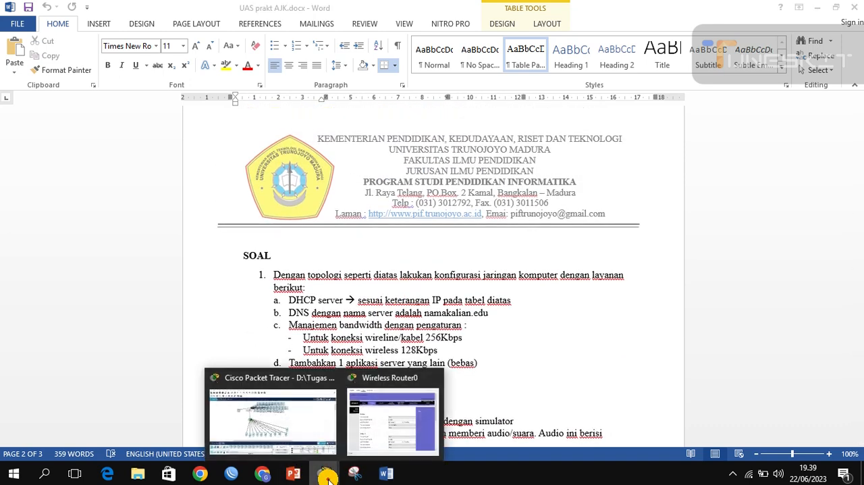
click(311, 422)
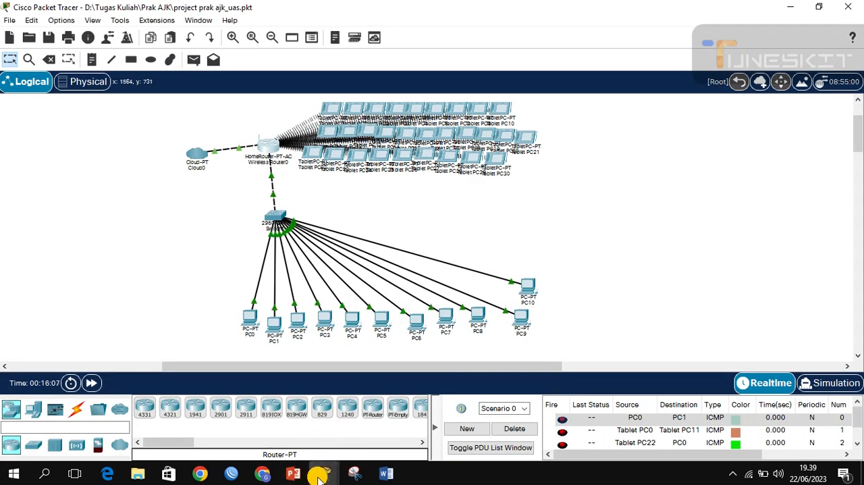
click(336, 110)
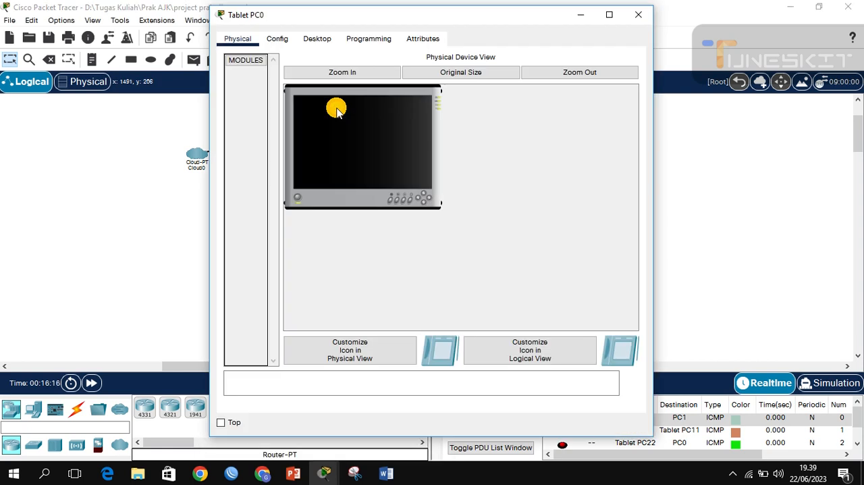
click(277, 38)
click(272, 110)
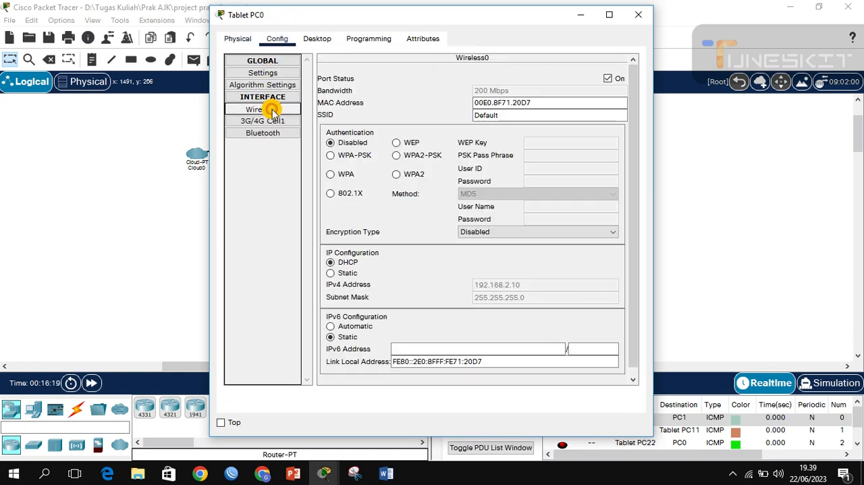
scroll(489, 223, down, 1)
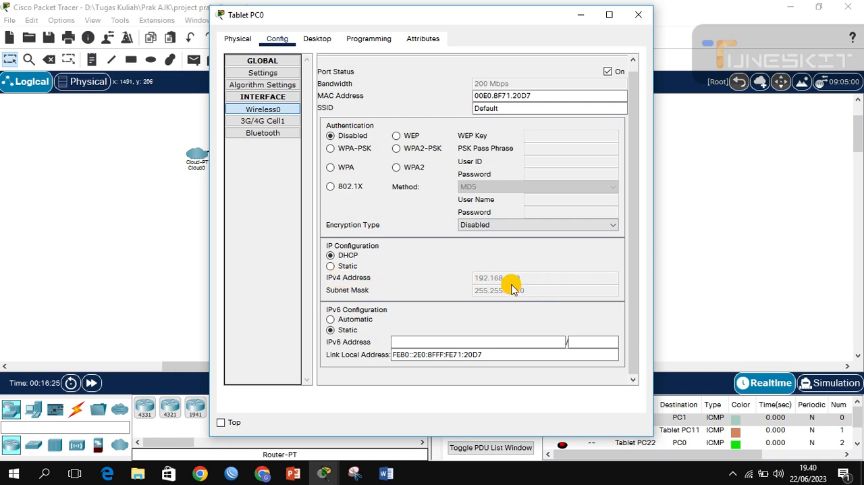
Step: Review the rest of Tablet PC0's Wireless0 settings, including port status, SSID and authentication, and close the device window
scroll(511, 281, up, 1)
scroll(510, 283, down, 1)
scroll(507, 285, up, 1)
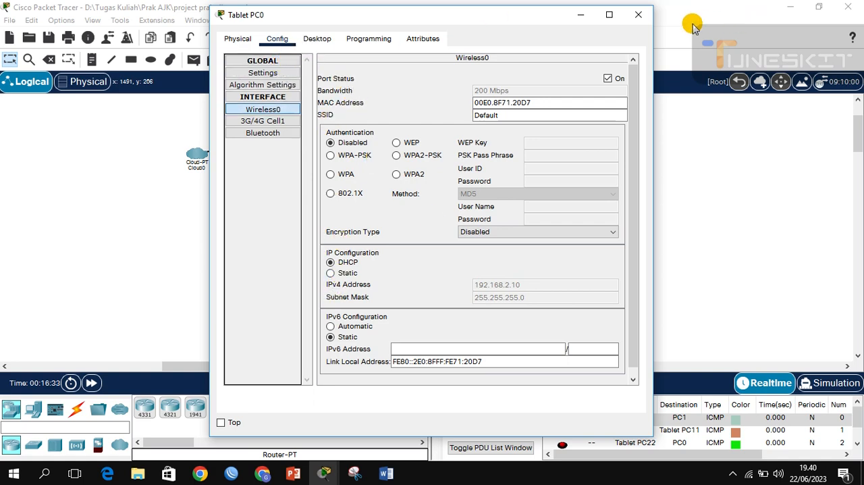
click(641, 16)
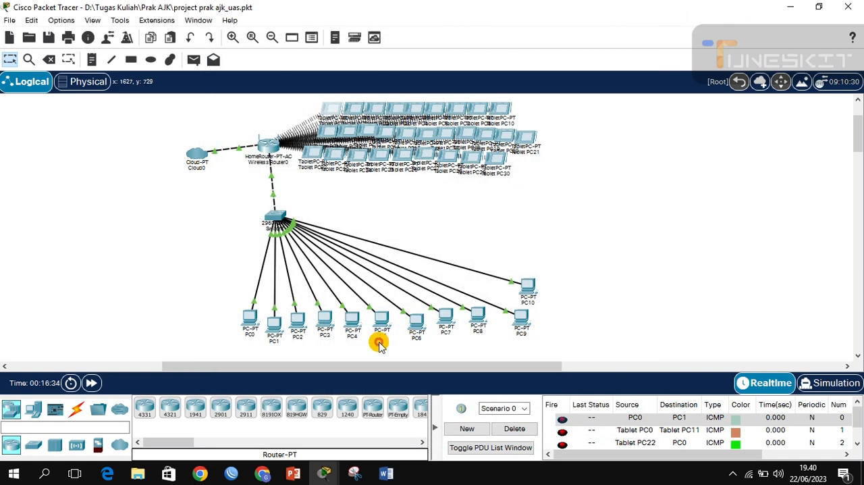
Step: Check the DHCP addressing on PC0's FastEthernet0 interface, close its window, and select the whole topology in the workspace
click(251, 323)
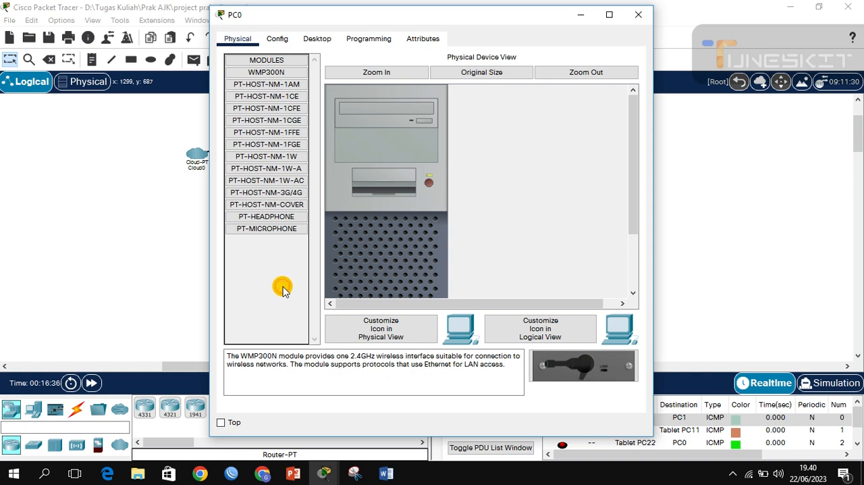
click(283, 38)
click(279, 111)
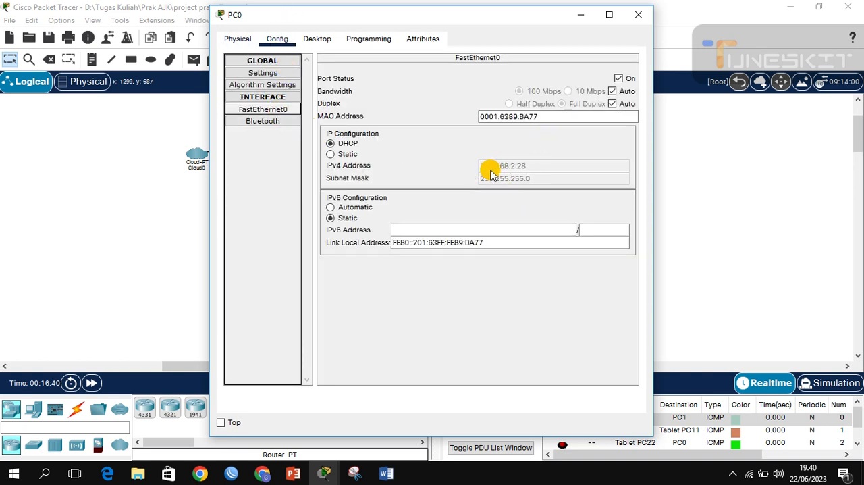
click(640, 16)
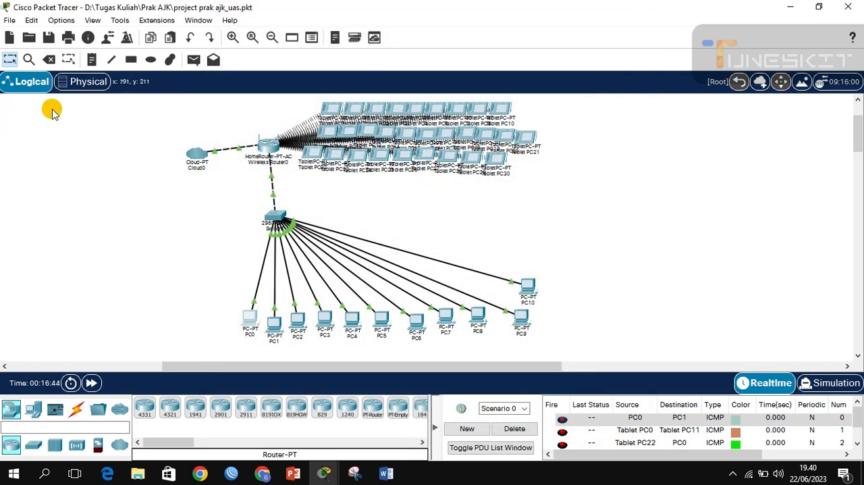
drag(173, 100, 594, 363)
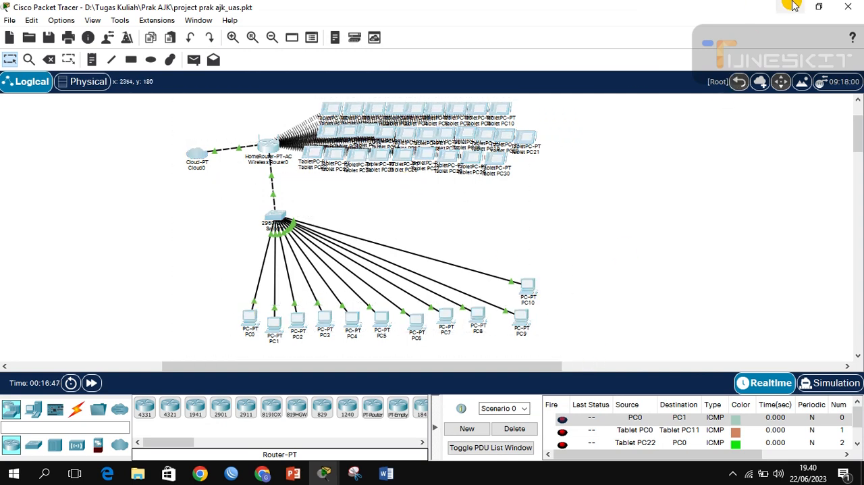
Step: Switch to the Word exam document and review the topology diagram, the Ketentuan device table and the SOAL service list
click(791, 6)
scroll(514, 288, down, 3)
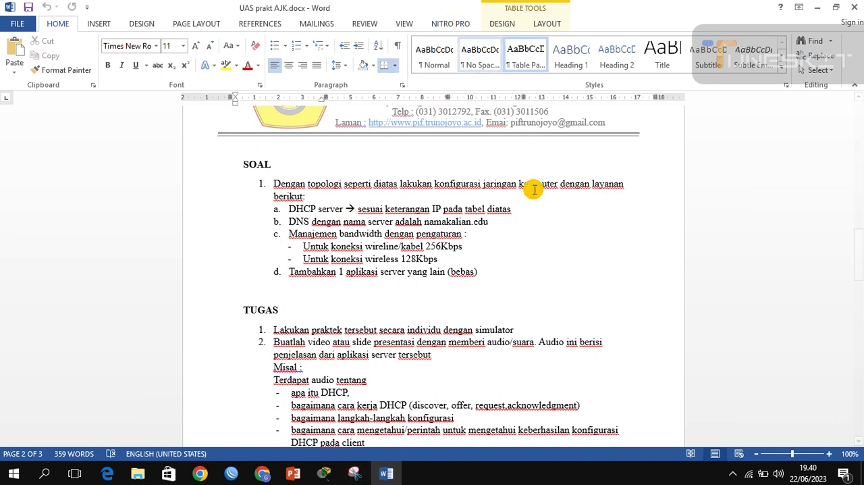
scroll(545, 231, up, 6)
scroll(662, 230, up, 5)
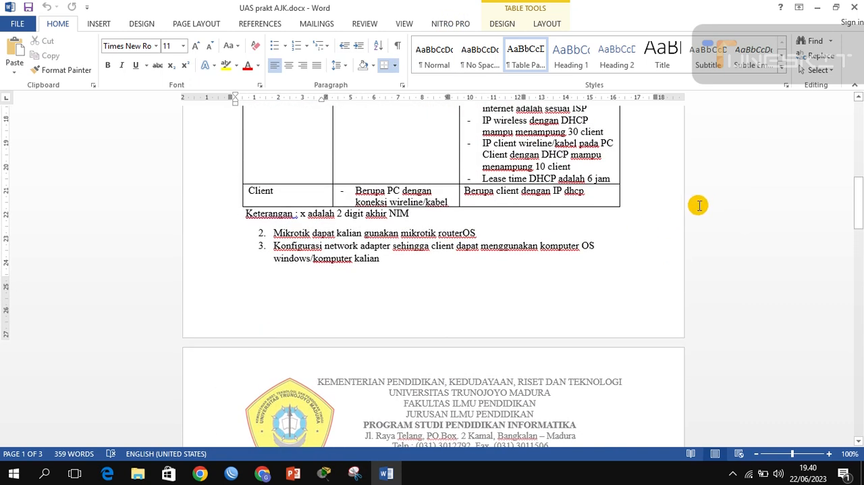
scroll(700, 205, down, 1)
scroll(702, 204, up, 9)
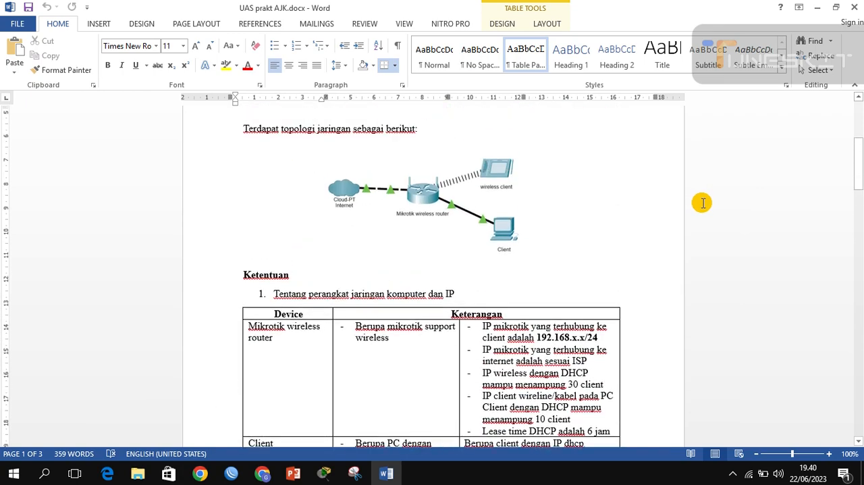
scroll(701, 202, up, 8)
scroll(556, 220, down, 6)
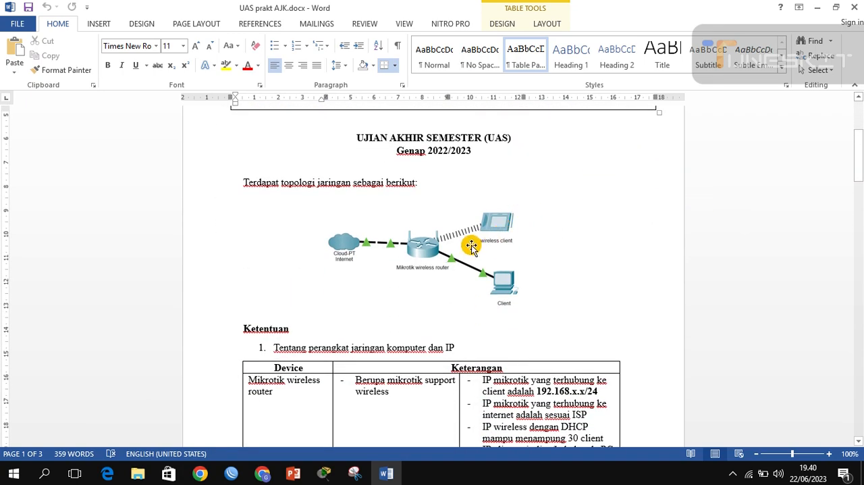
scroll(453, 236, down, 3)
scroll(386, 331, down, 14)
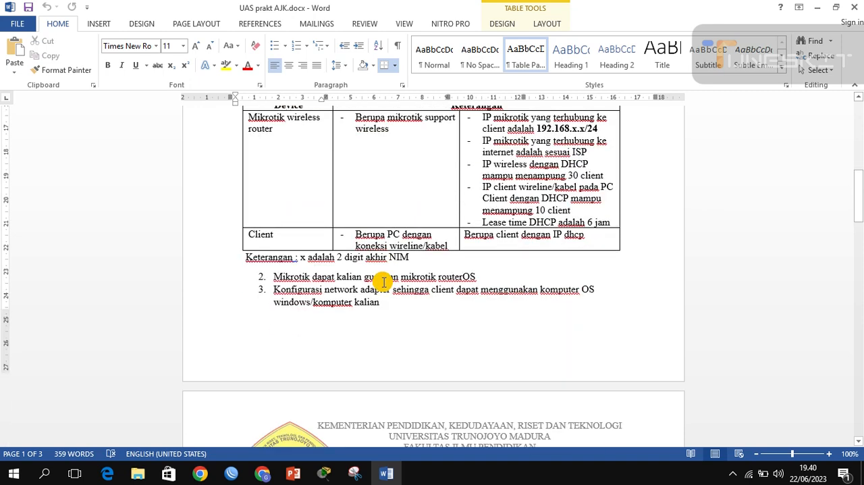
scroll(399, 239, down, 2)
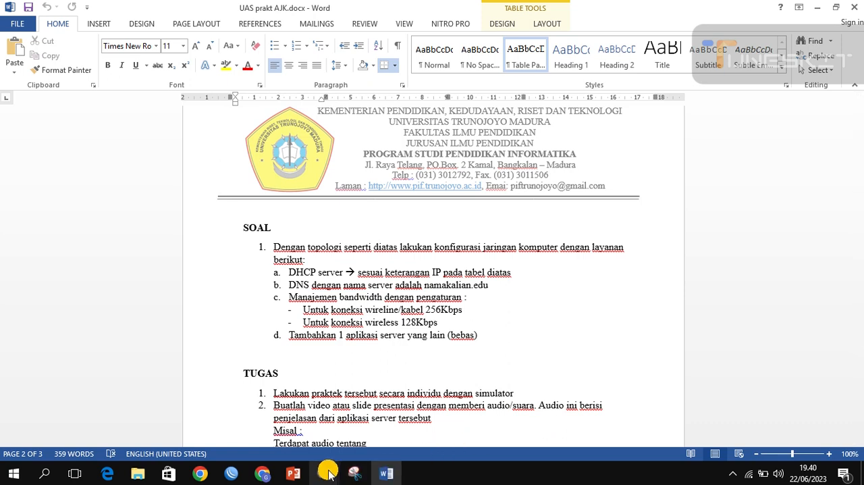
Step: Switch to the PowerPoint presentation UAS AJK PPT.pptx and show slide 2 with the network topology
mouse_move(325, 473)
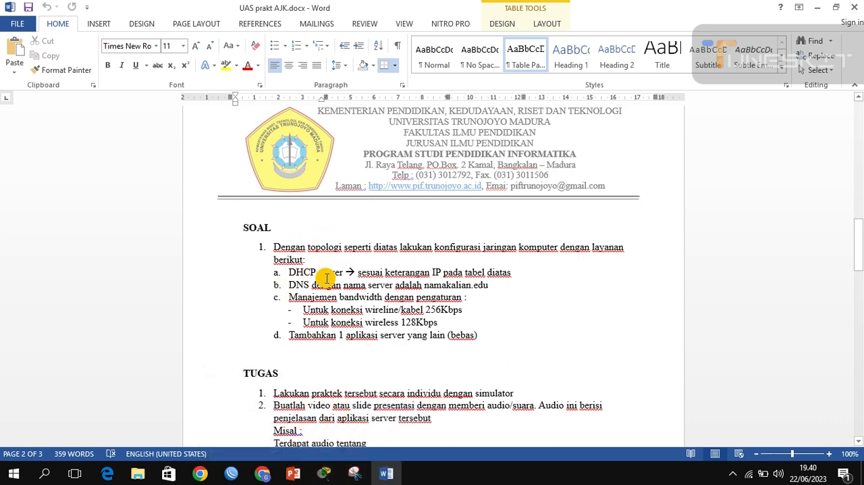
click(293, 470)
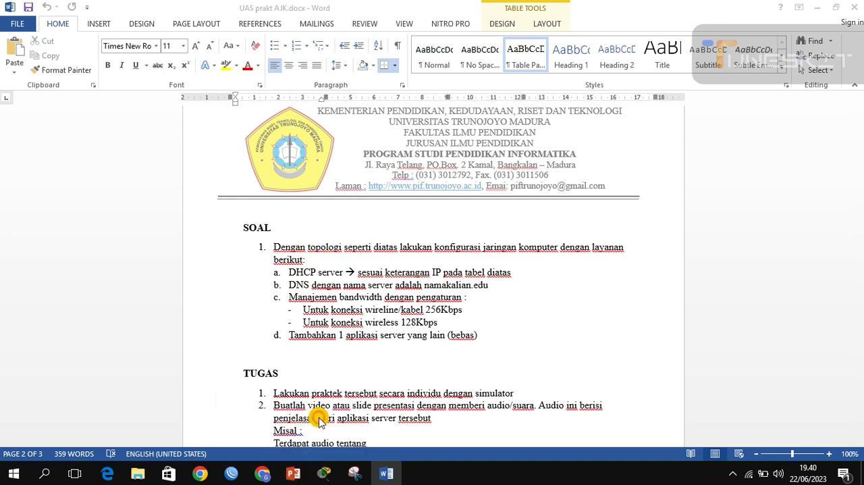
click(293, 471)
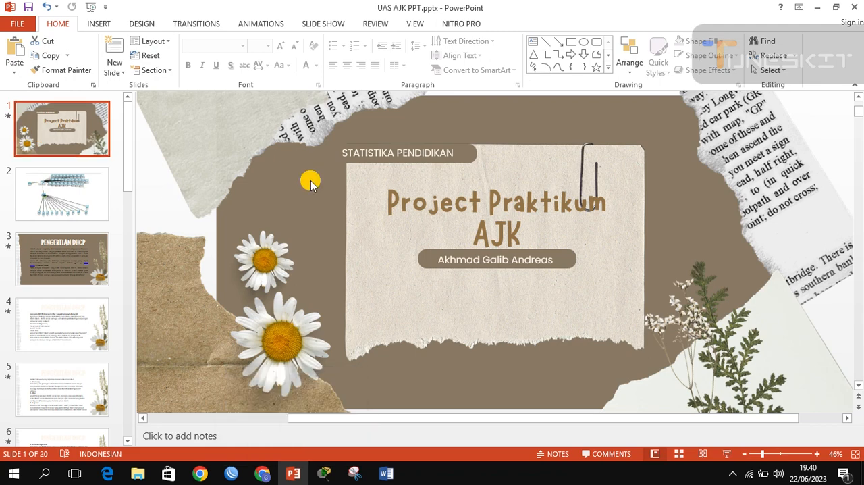
click(55, 193)
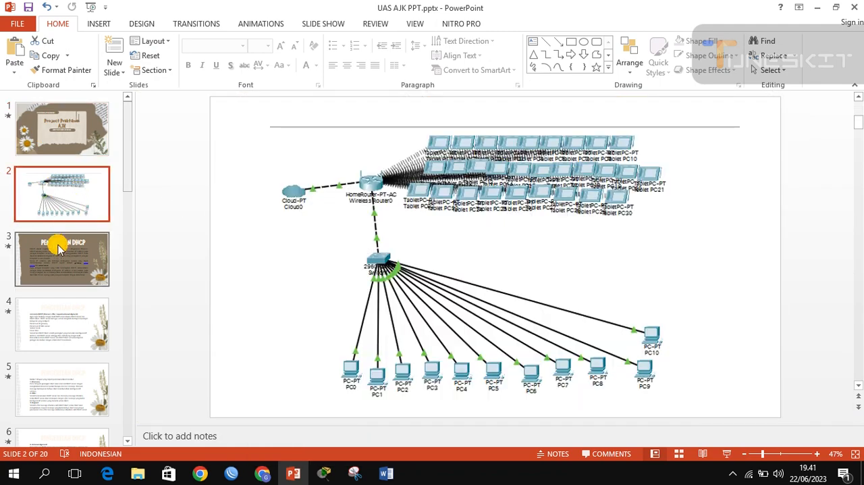